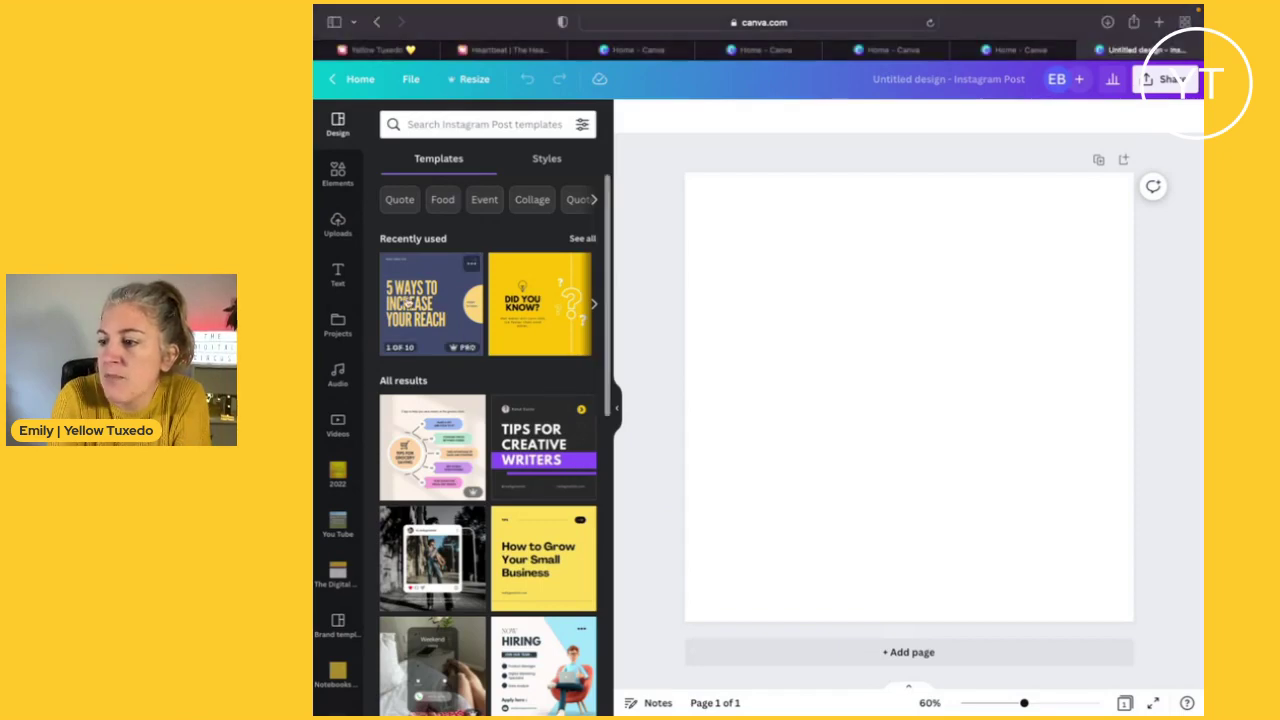
# Apply the first page of the recent '5 Ways to Increase Your Reach' template to the post
pyautogui.click(408, 302)
pyautogui.click(432, 258)
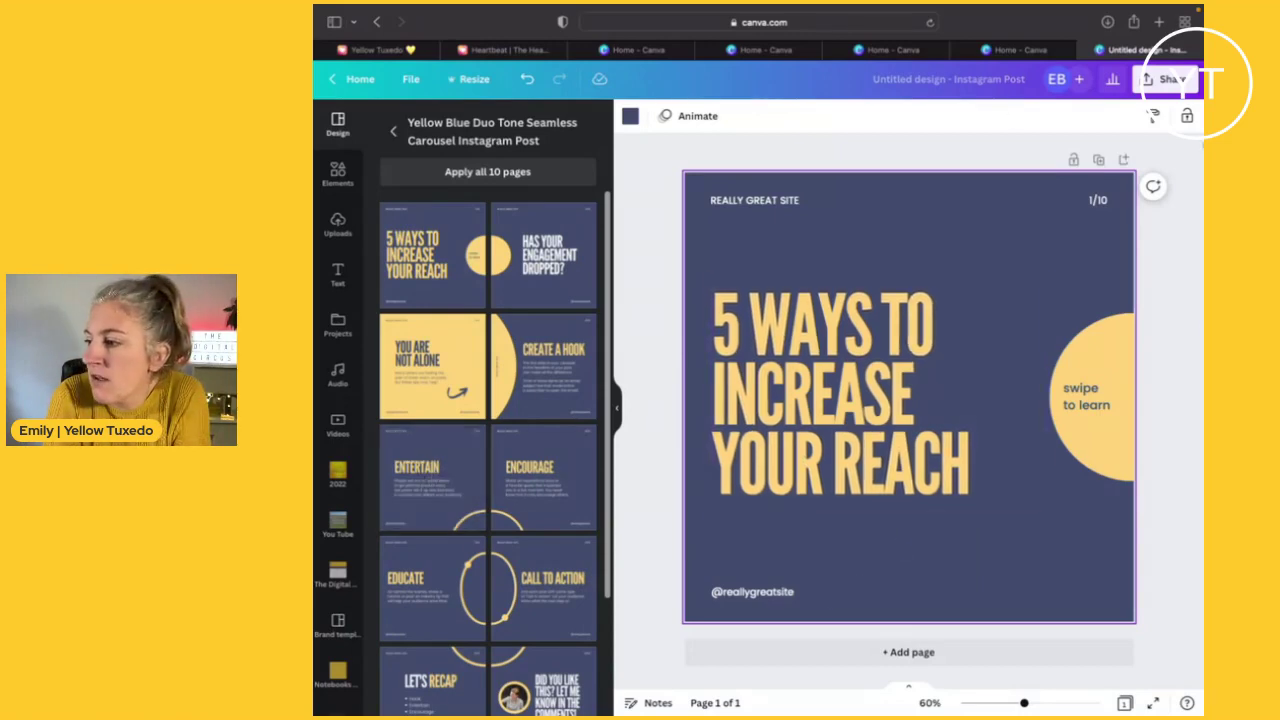
# Launch the Bulk create tool from the sidebar's Apps section
pyautogui.scroll(-1, 338, 474)
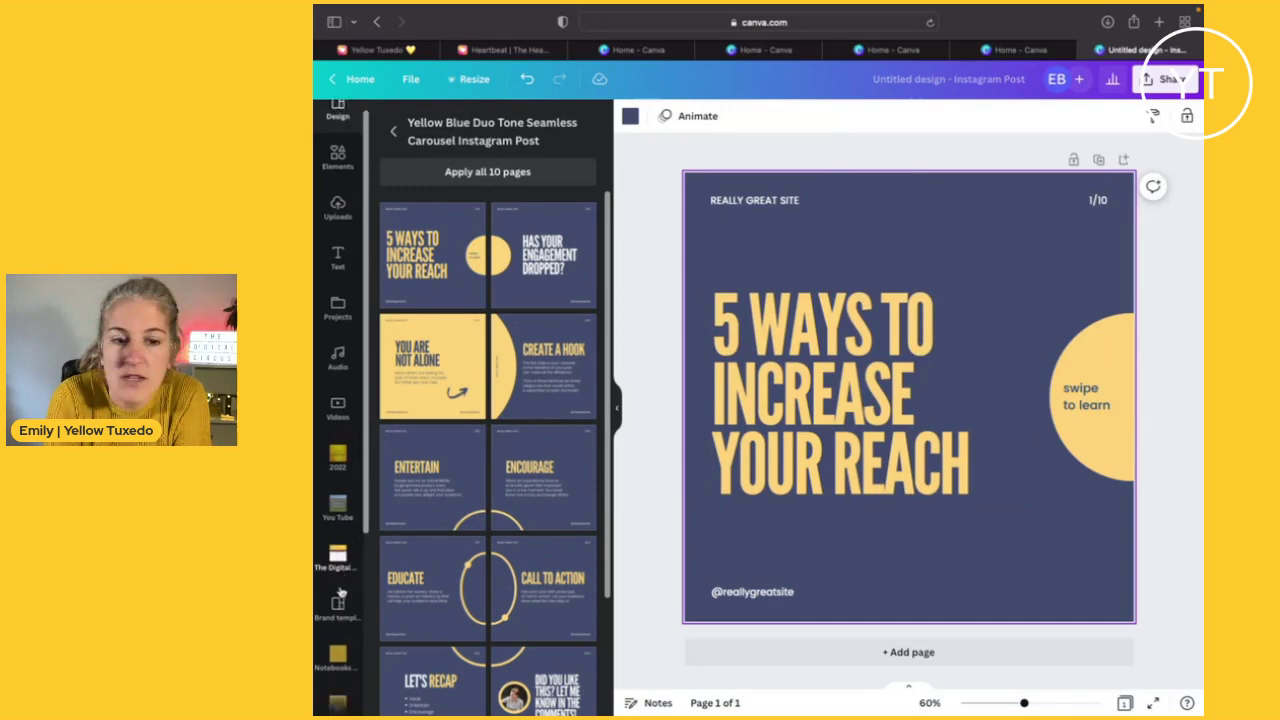
pyautogui.scroll(-5, 340, 594)
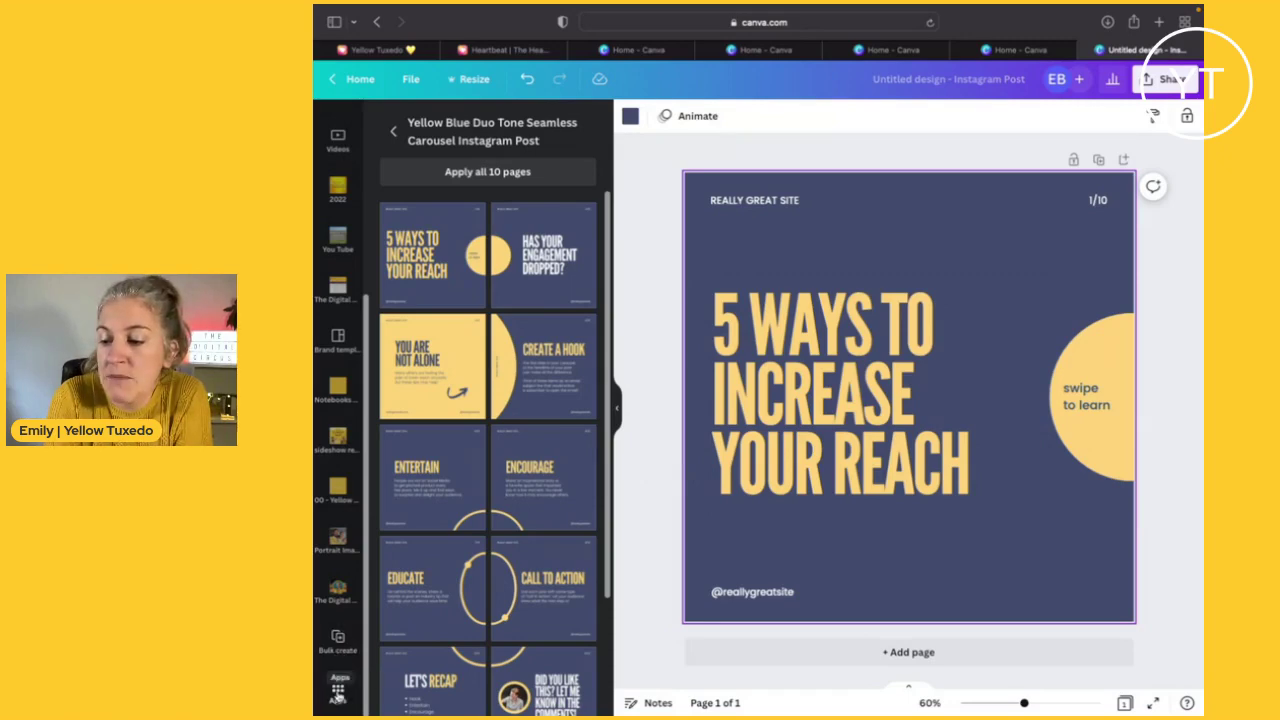
pyautogui.click(338, 688)
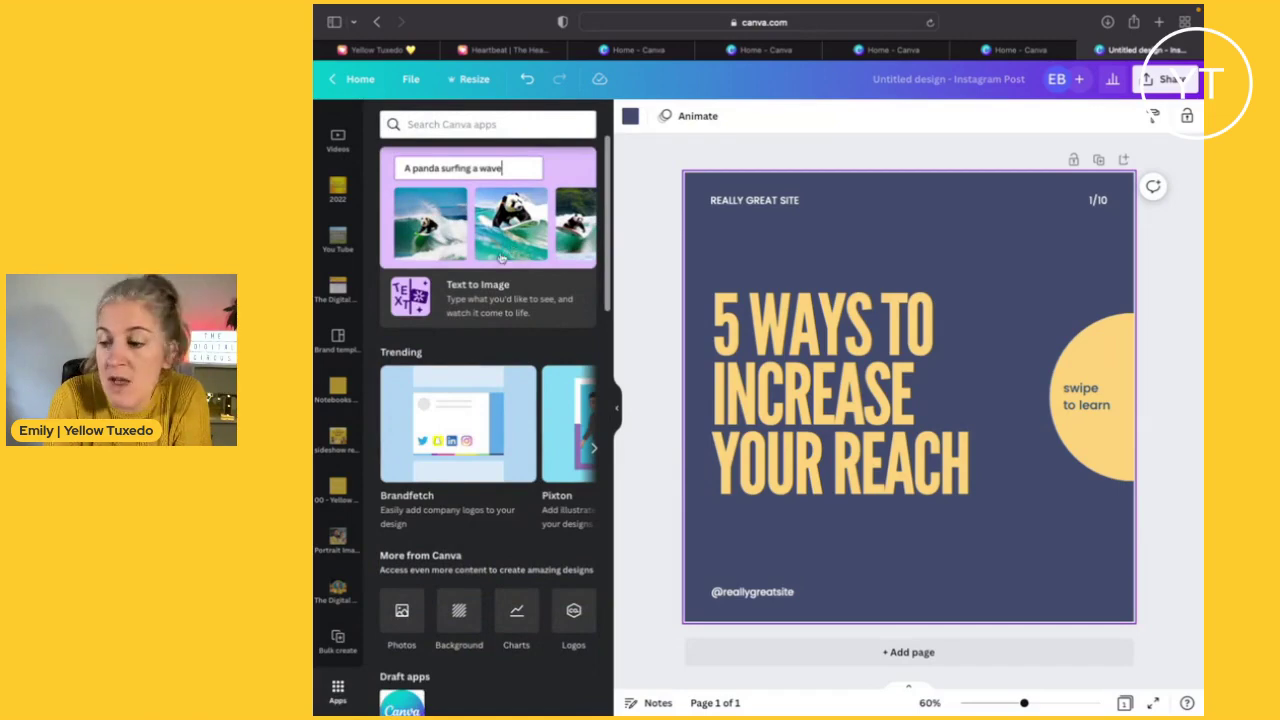
pyautogui.click(338, 645)
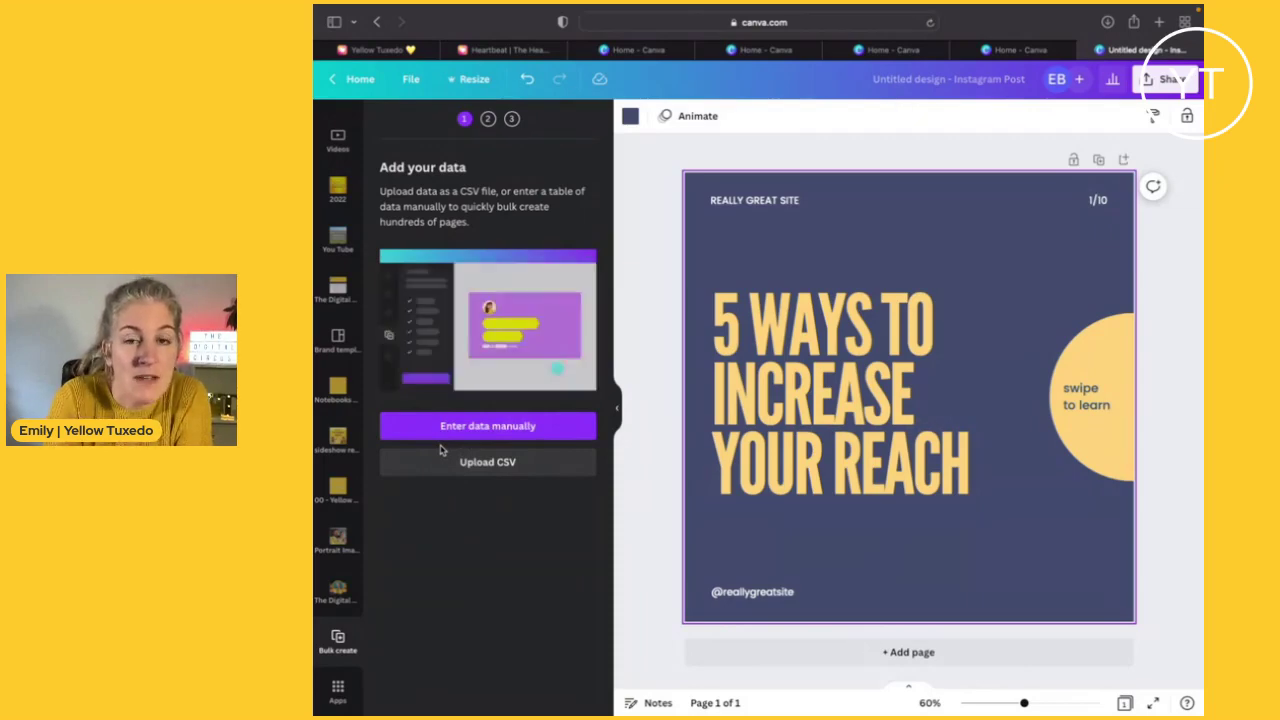
pyautogui.click(493, 428)
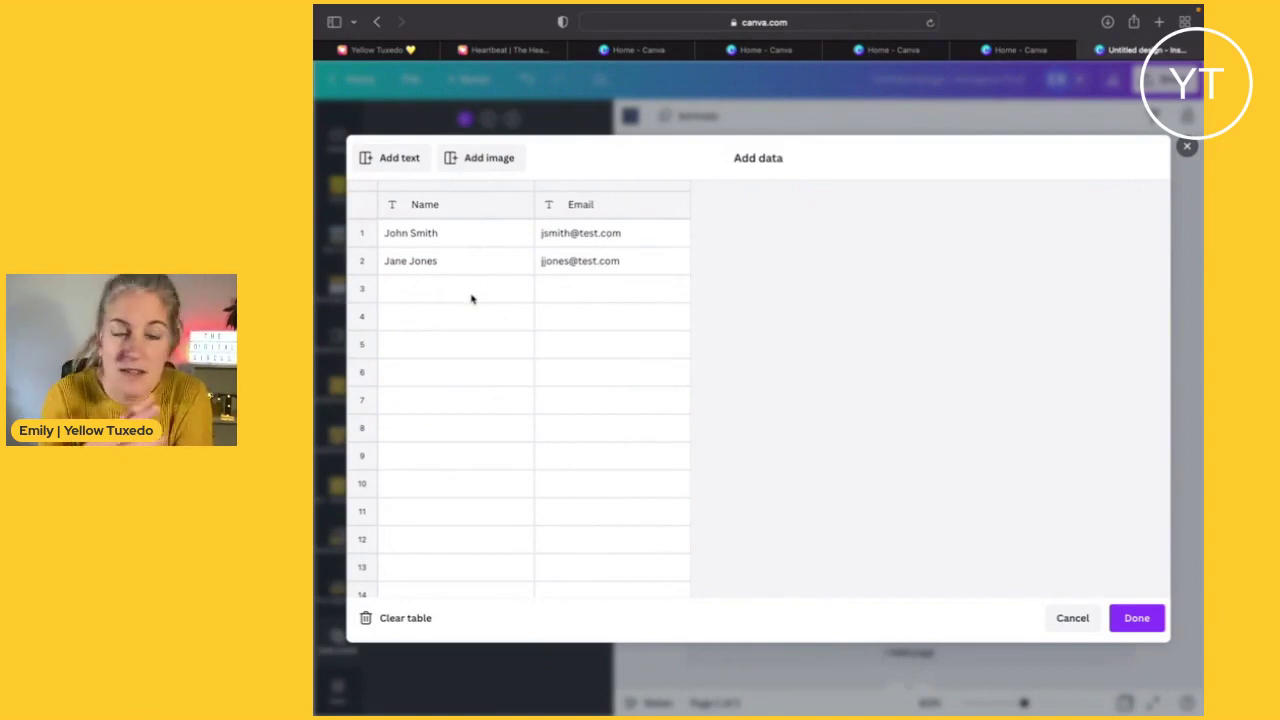
pyautogui.click(472, 298)
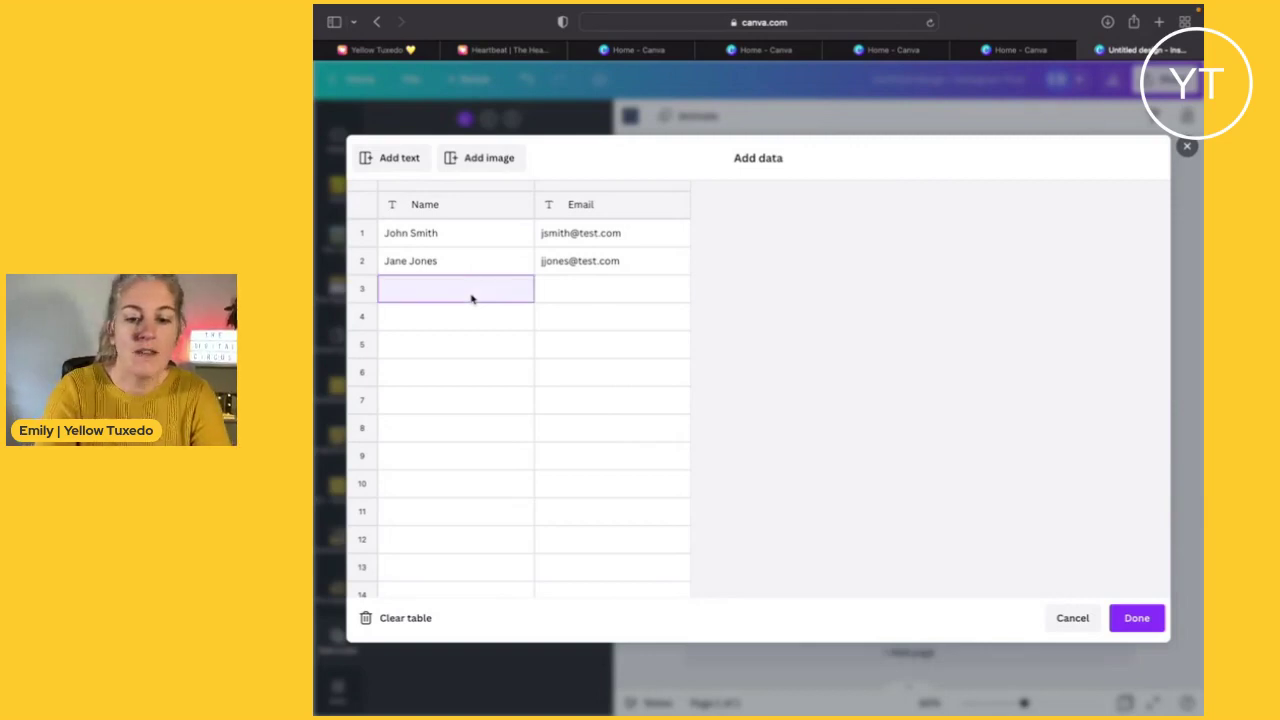
pyautogui.write('Jay Braithwaite')
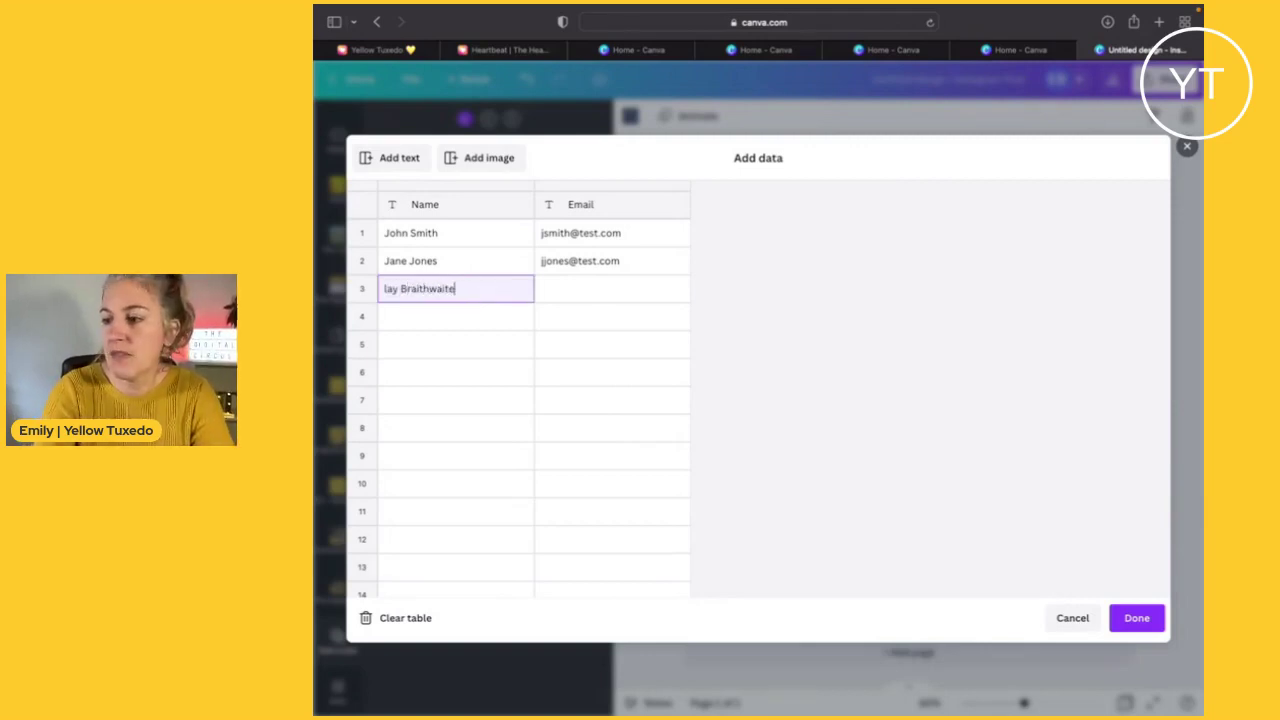
pyautogui.click(433, 318)
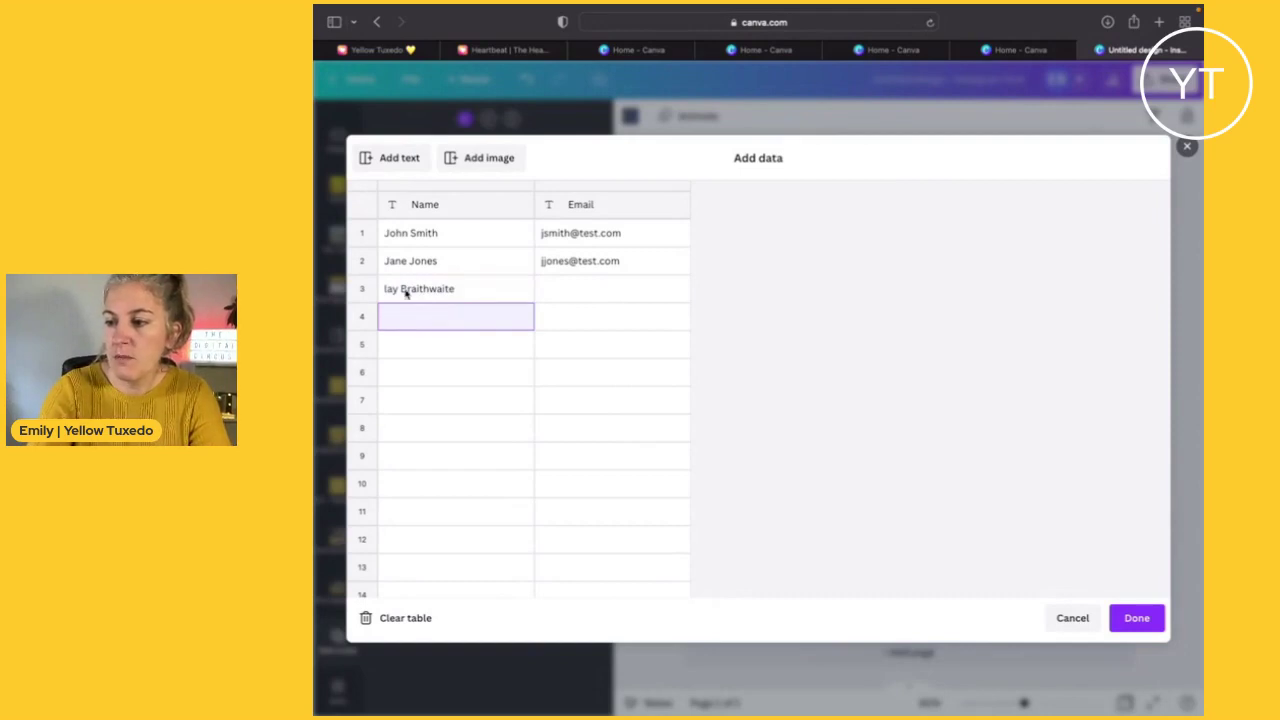
pyautogui.click(404, 290)
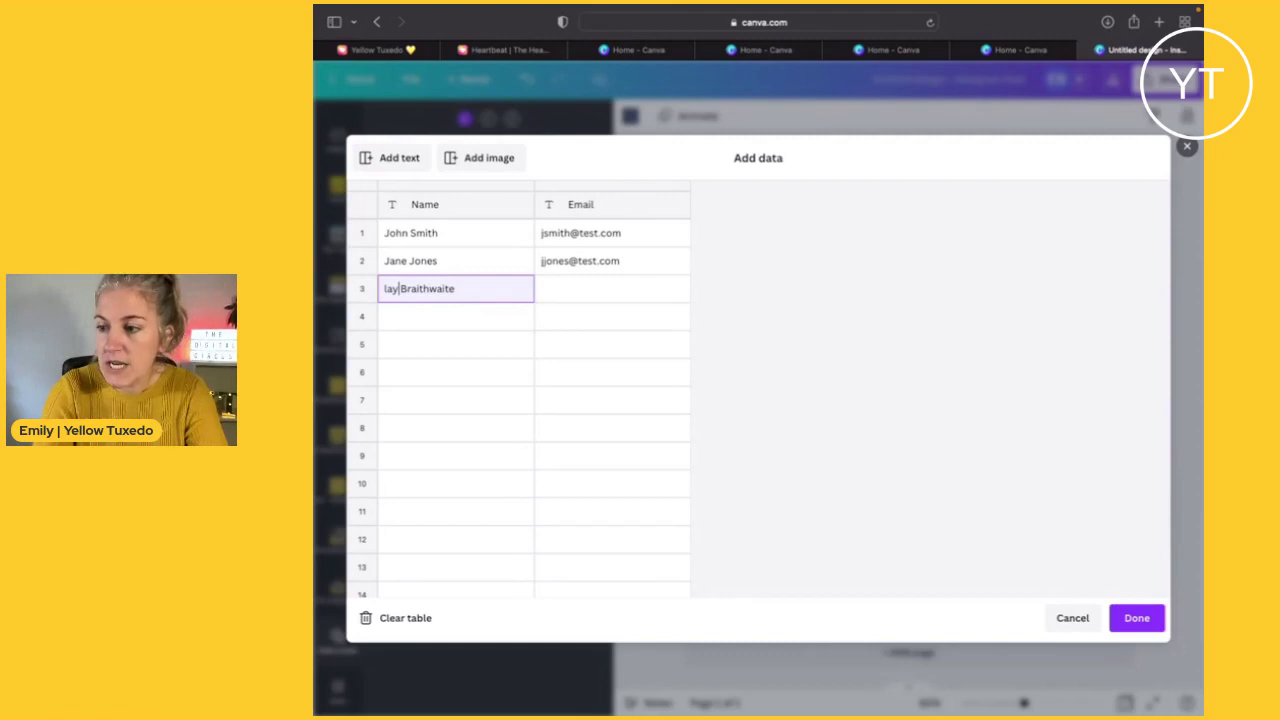
pyautogui.moveTo(399, 288); pyautogui.dragTo(381, 288)
pyautogui.press('BackSpace')
pyautogui.write('Em')
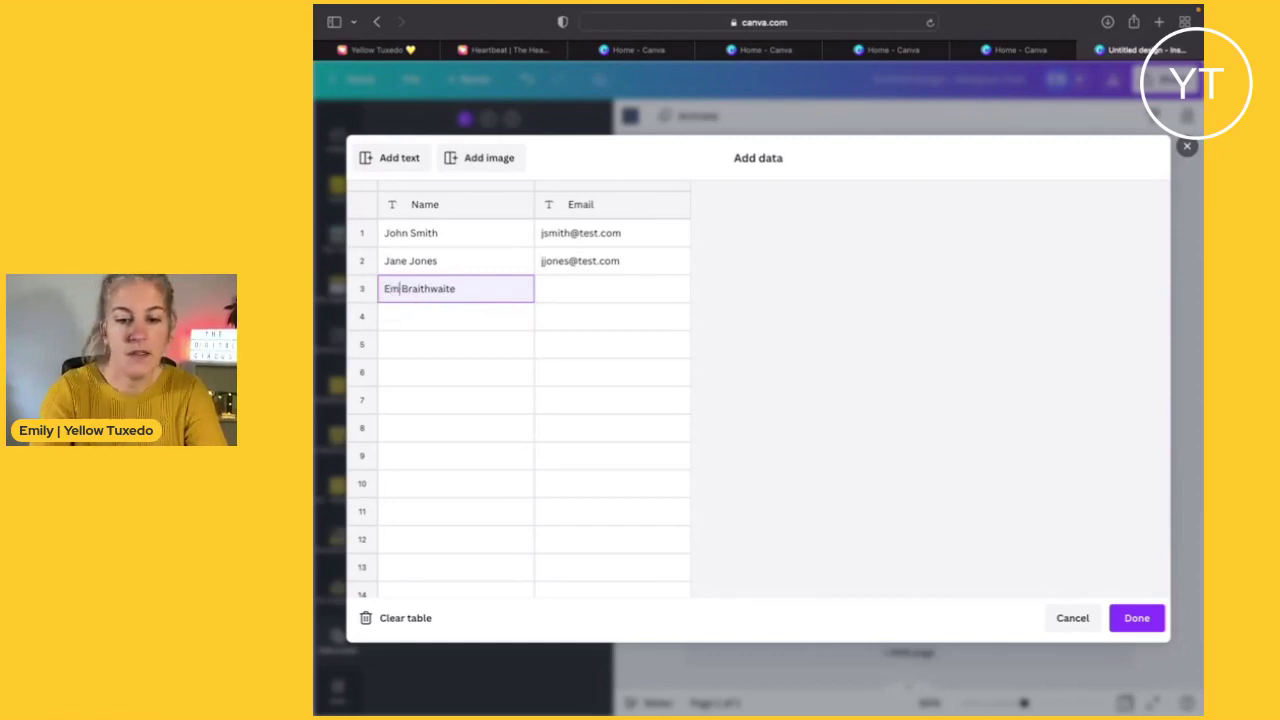
pyautogui.write('ily')
pyautogui.click(391, 320)
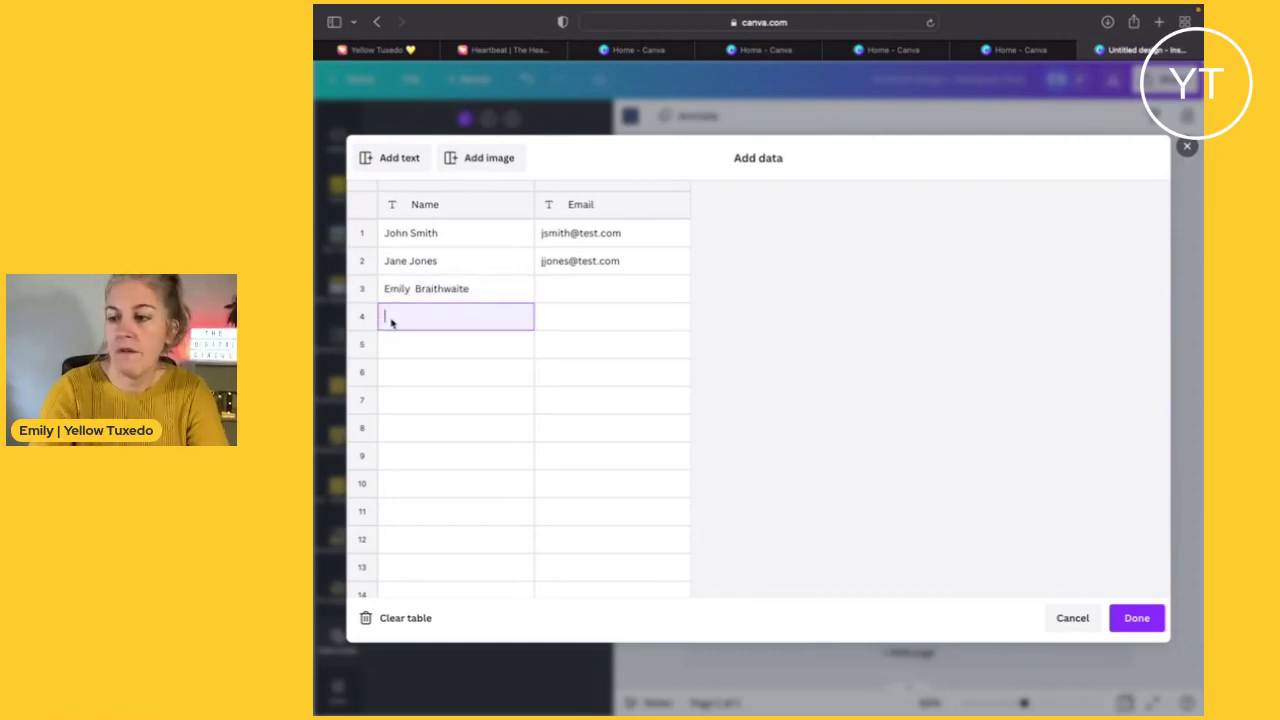
pyautogui.write('Alan')
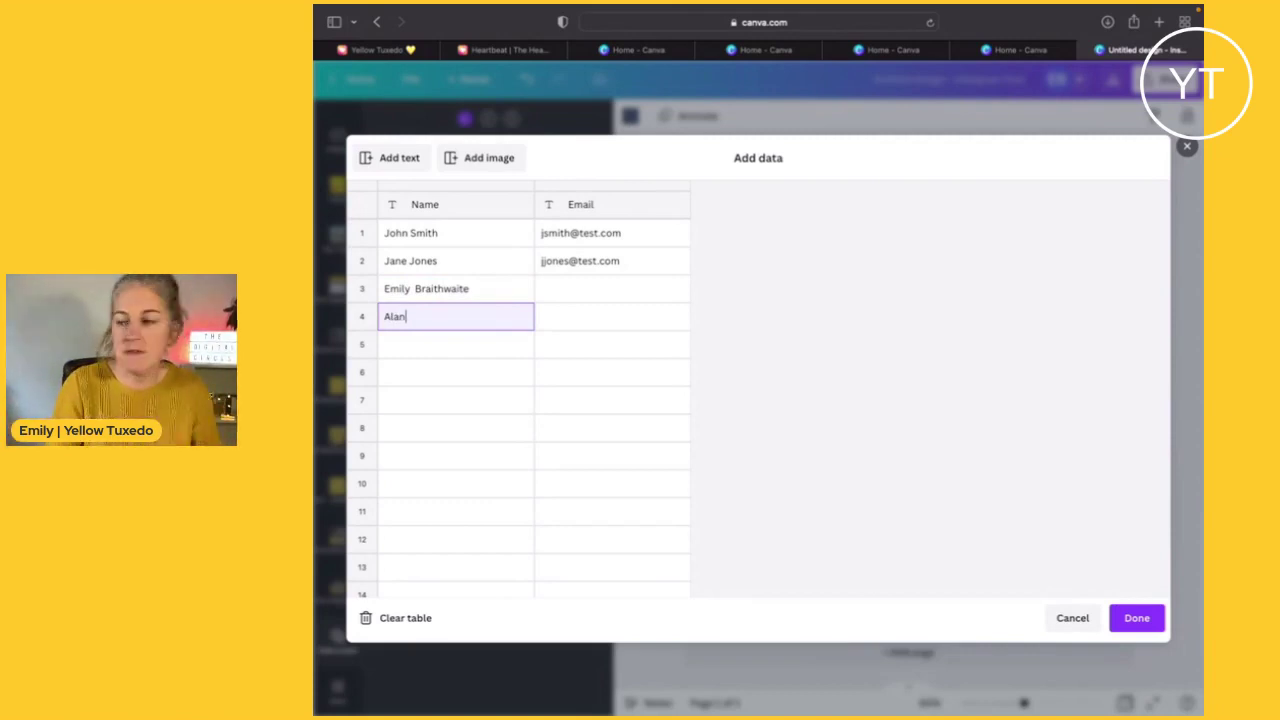
pyautogui.click(1136, 617)
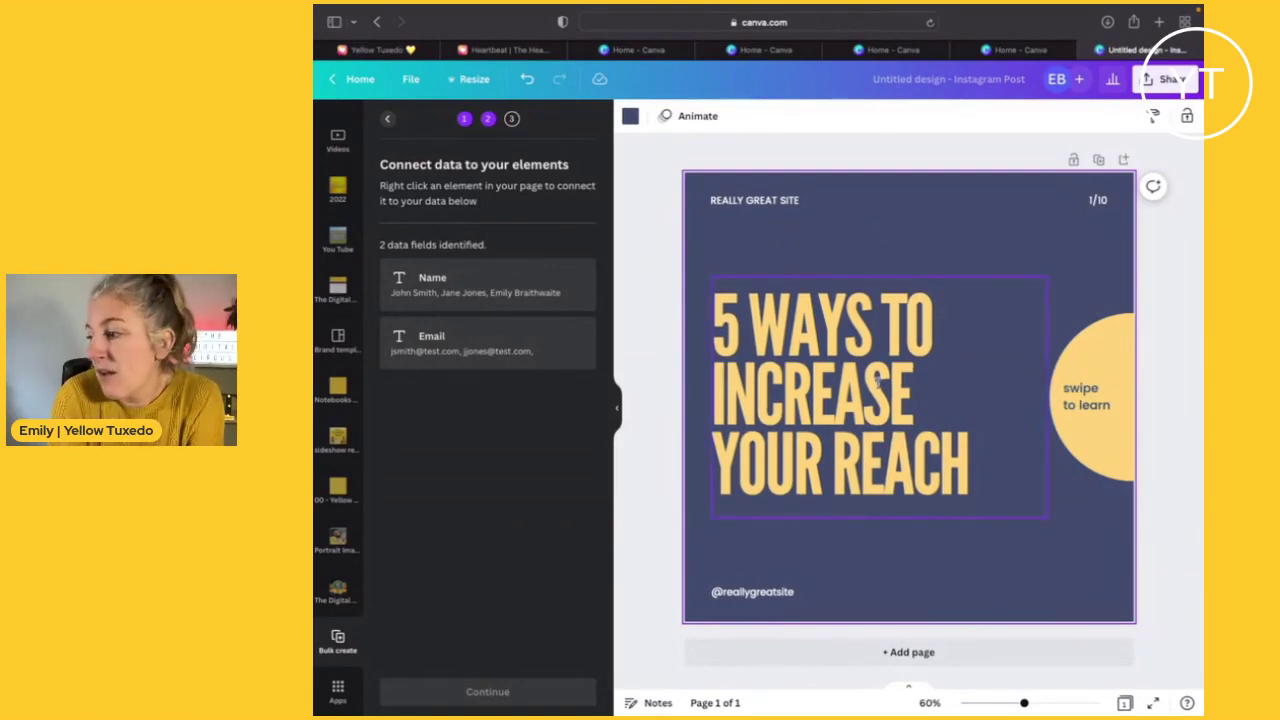
# Connect the cover page's large headline to the Name data field
pyautogui.click(822, 380)
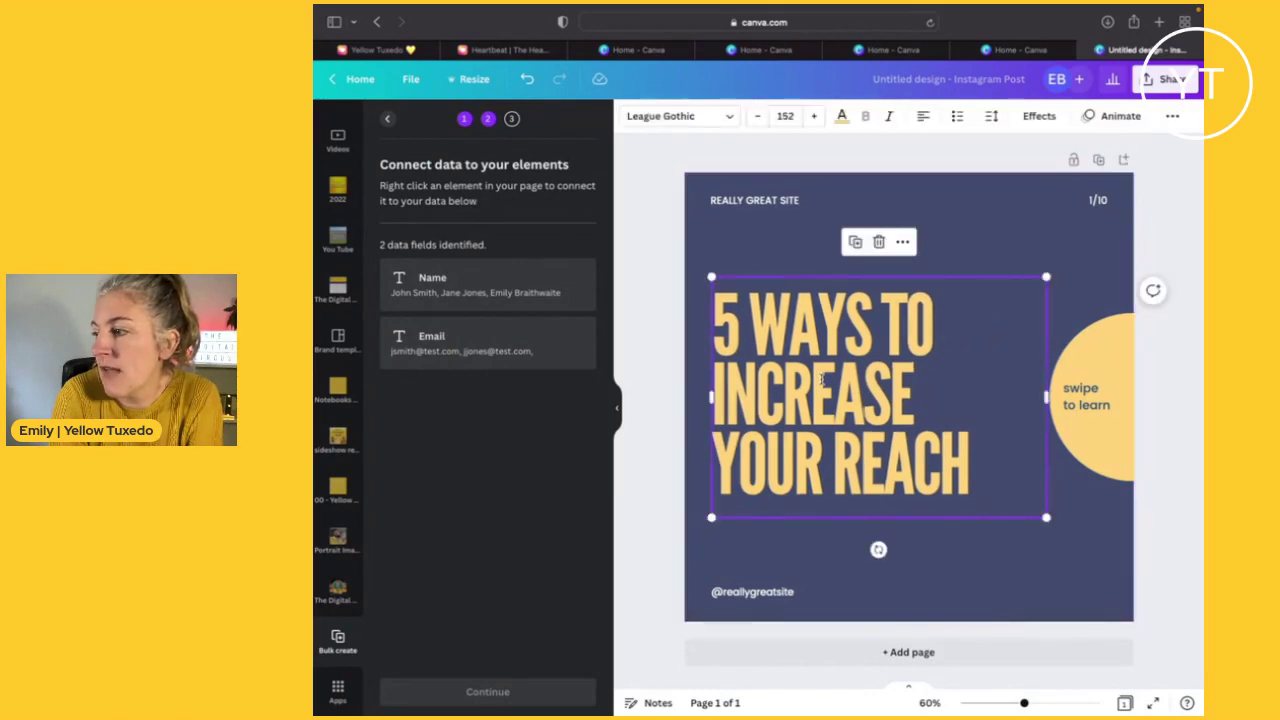
pyautogui.click(903, 243)
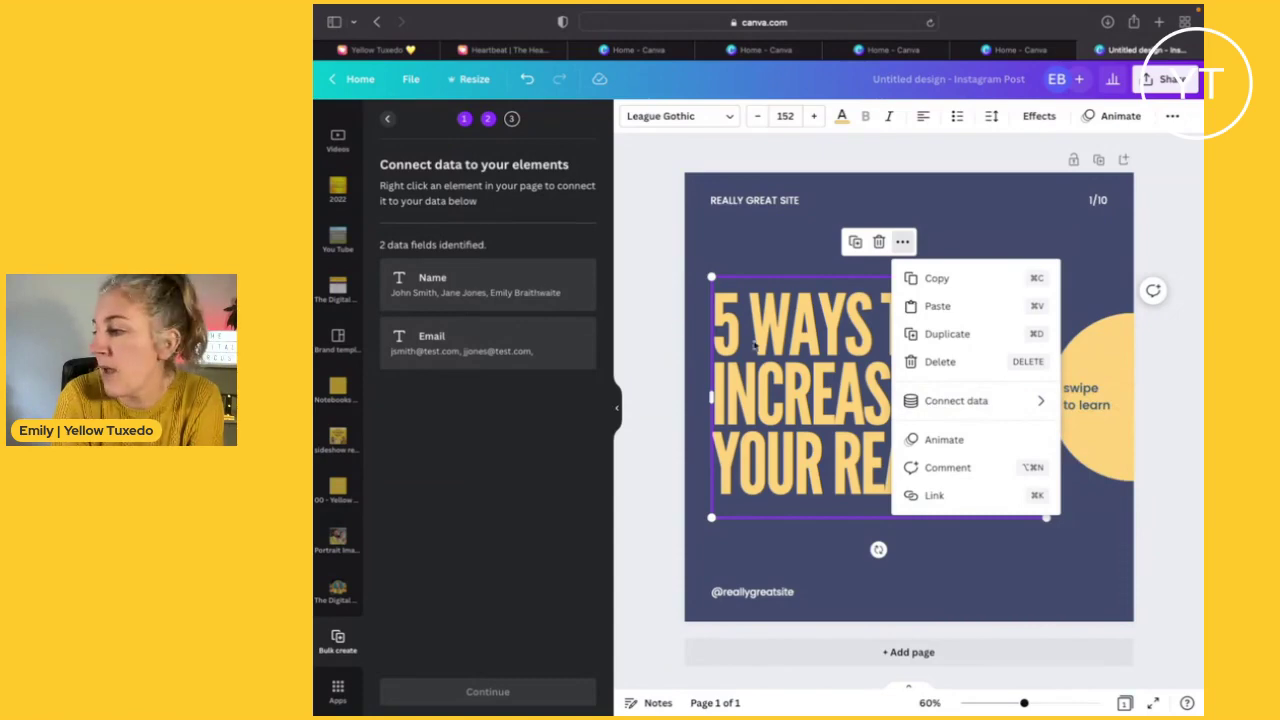
pyautogui.moveTo(956, 401)
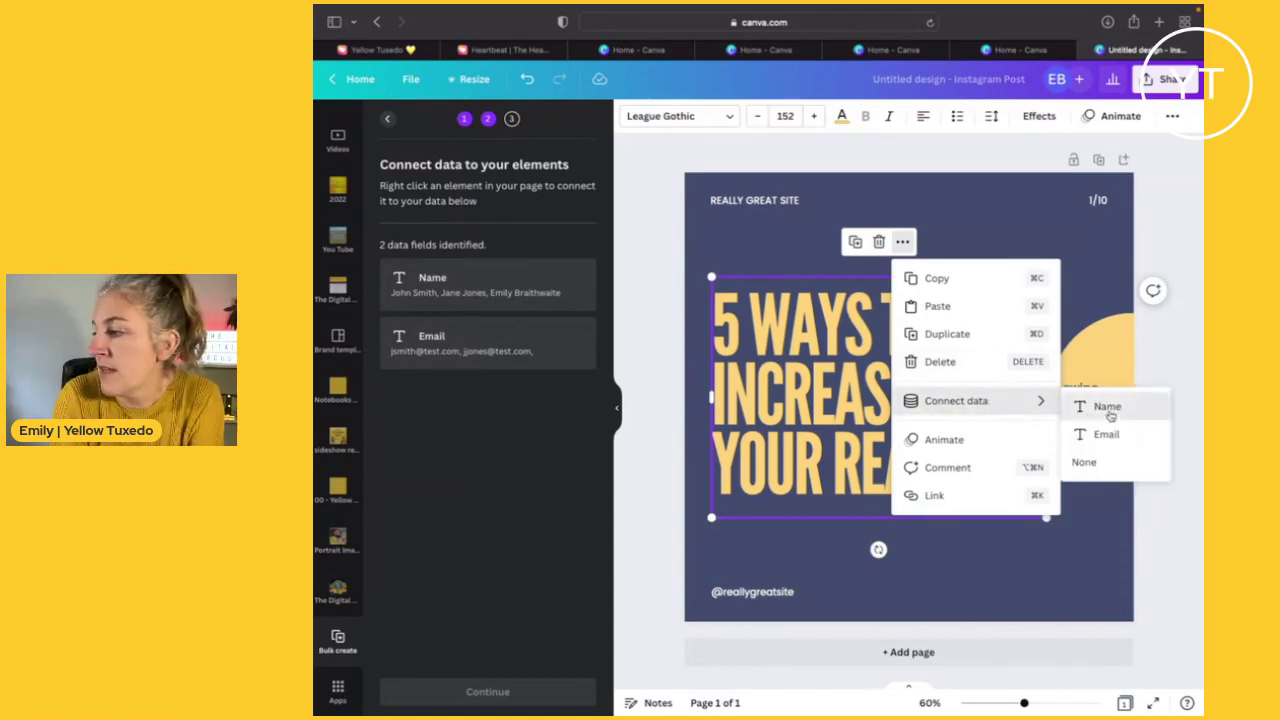
pyautogui.click(1095, 408)
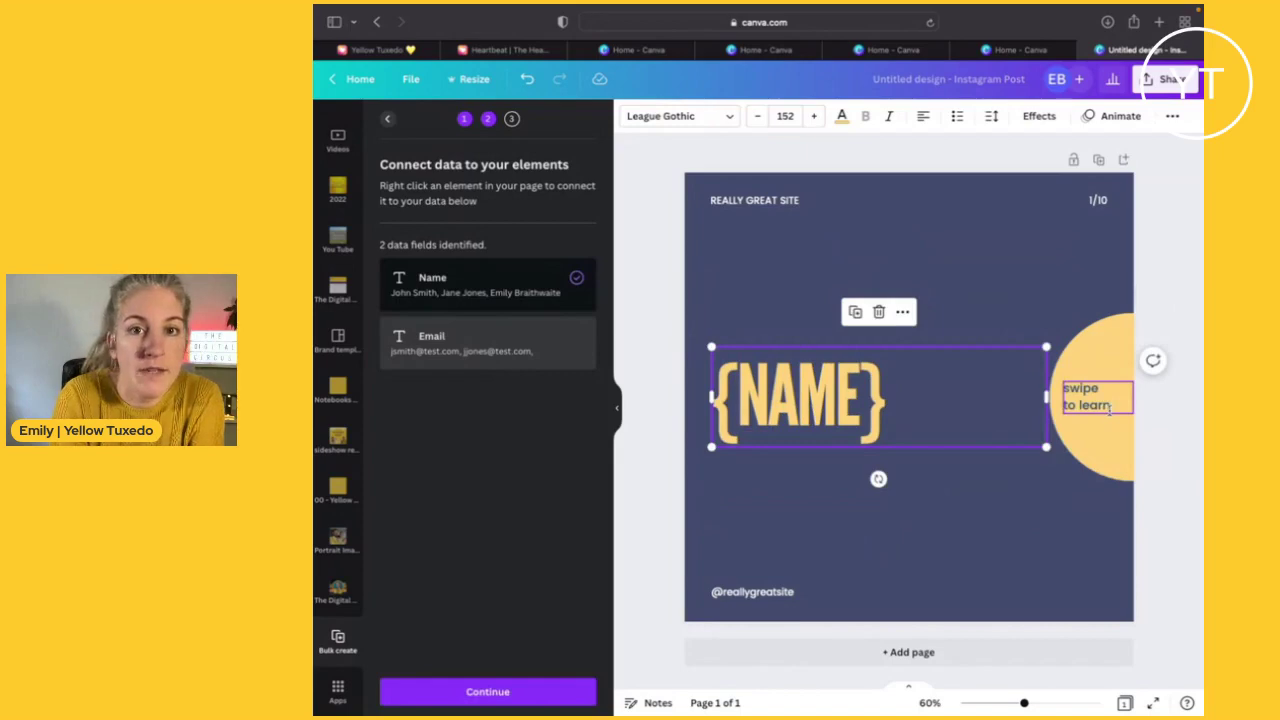
# Continue to the apply-data step with all four name rows selected
pyautogui.click(487, 692)
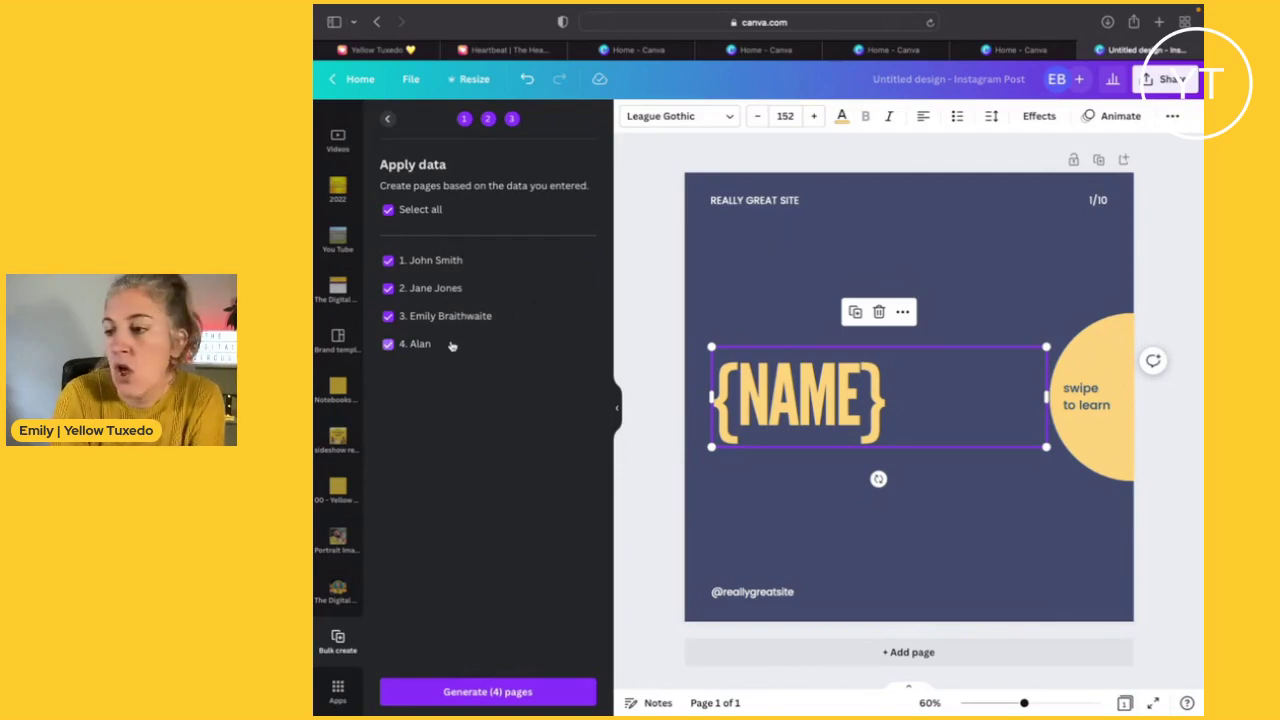
pyautogui.click(389, 209)
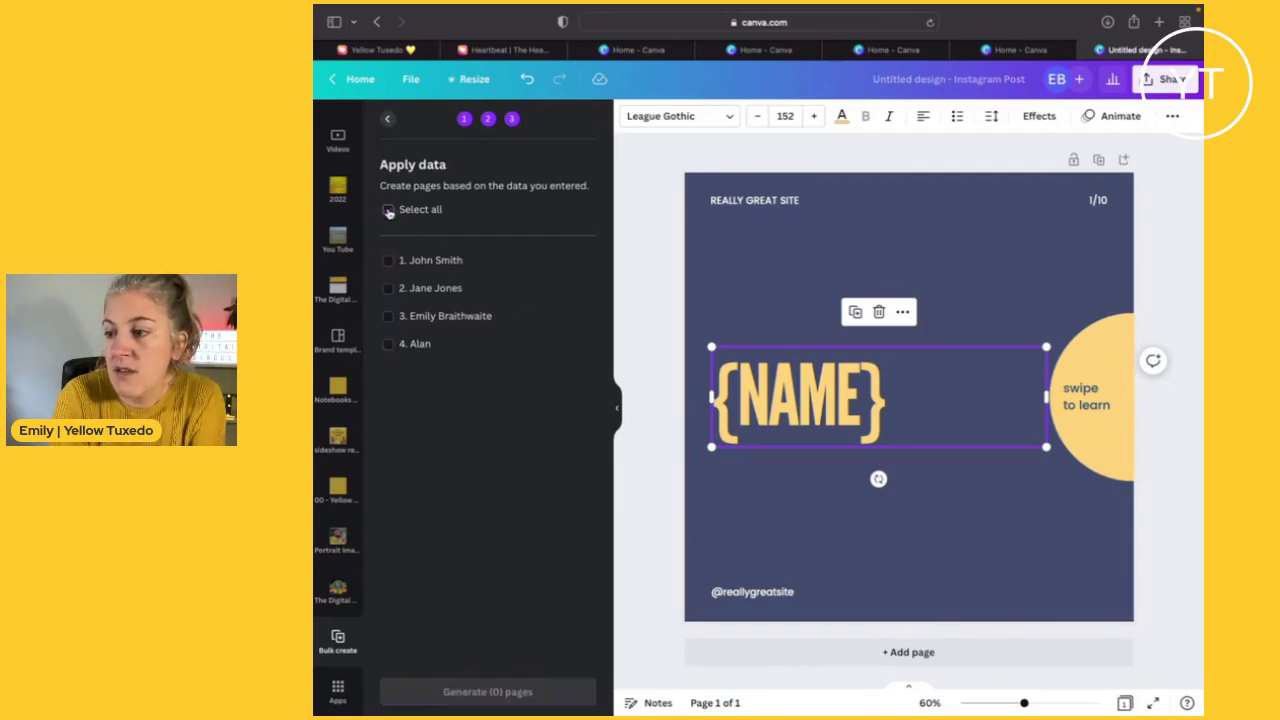
pyautogui.click(389, 210)
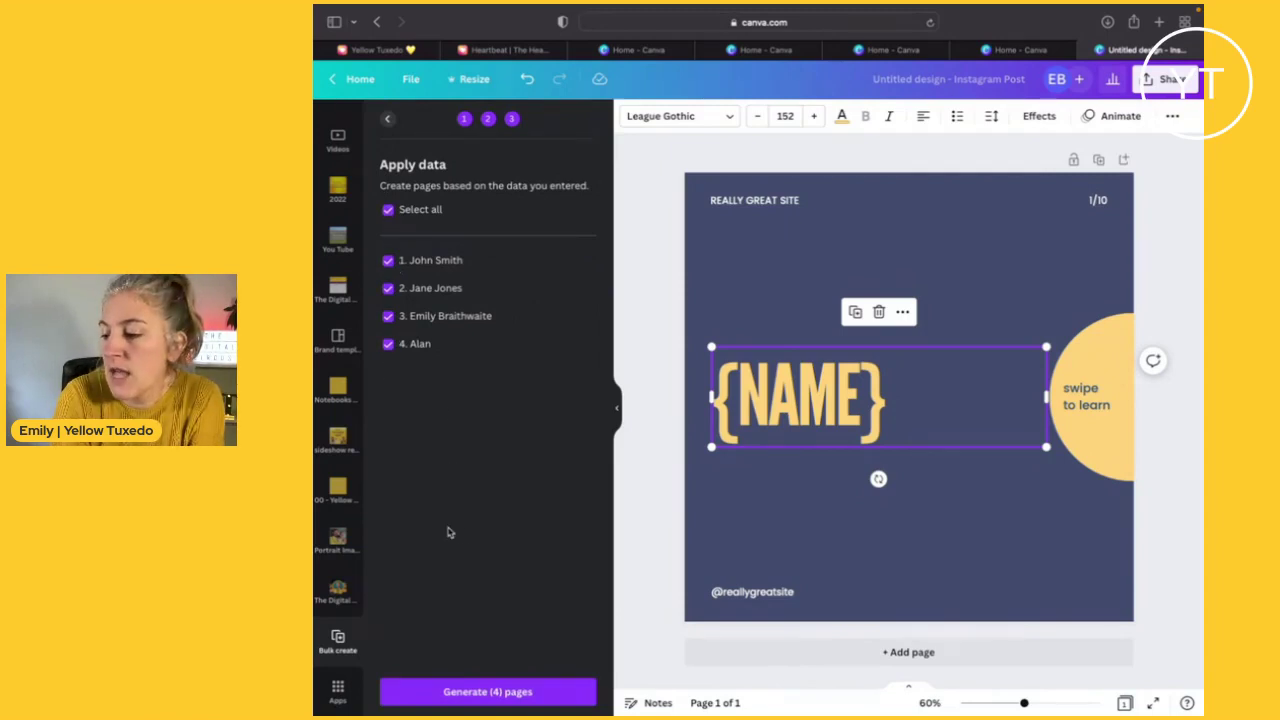
# Generate the four personalised pages and scroll through names like John Smith, Emily Braithwaite and Alan
pyautogui.click(478, 700)
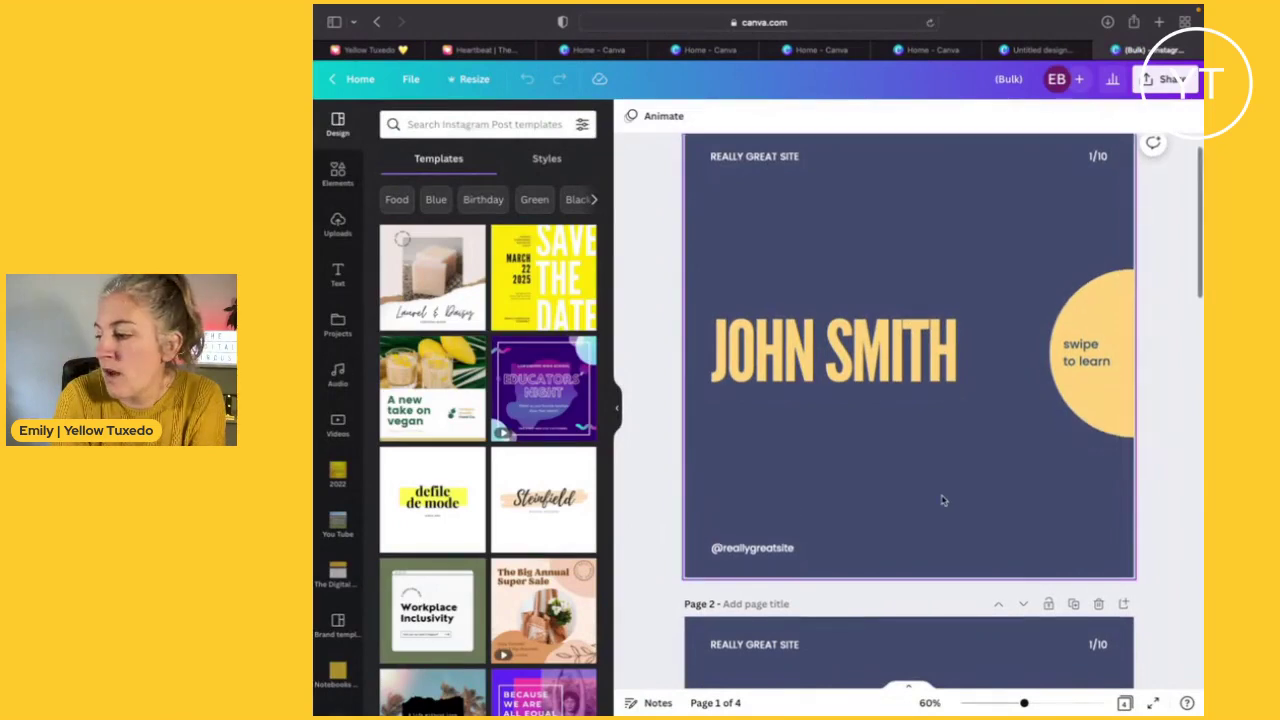
pyautogui.scroll(-5, 942, 500)
pyautogui.scroll(-3, 942, 500)
pyautogui.scroll(-3, 942, 500)
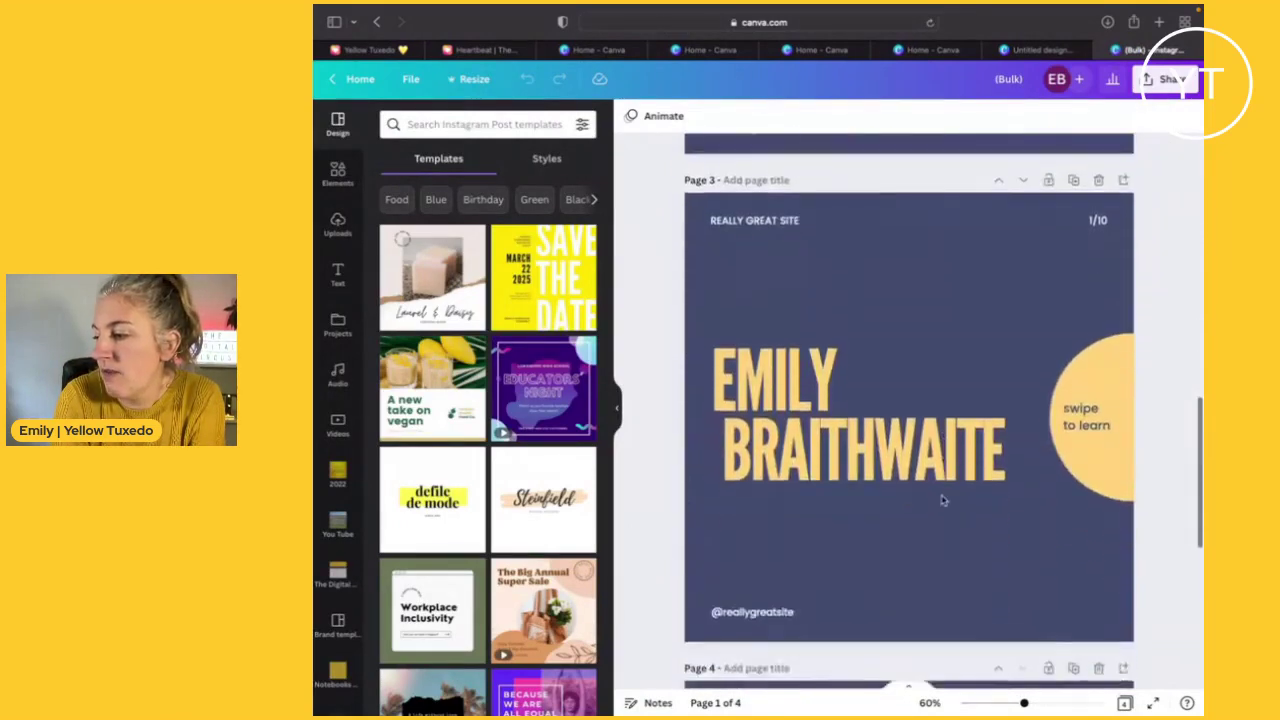
pyautogui.scroll(-3, 942, 500)
pyautogui.scroll(-2, 942, 500)
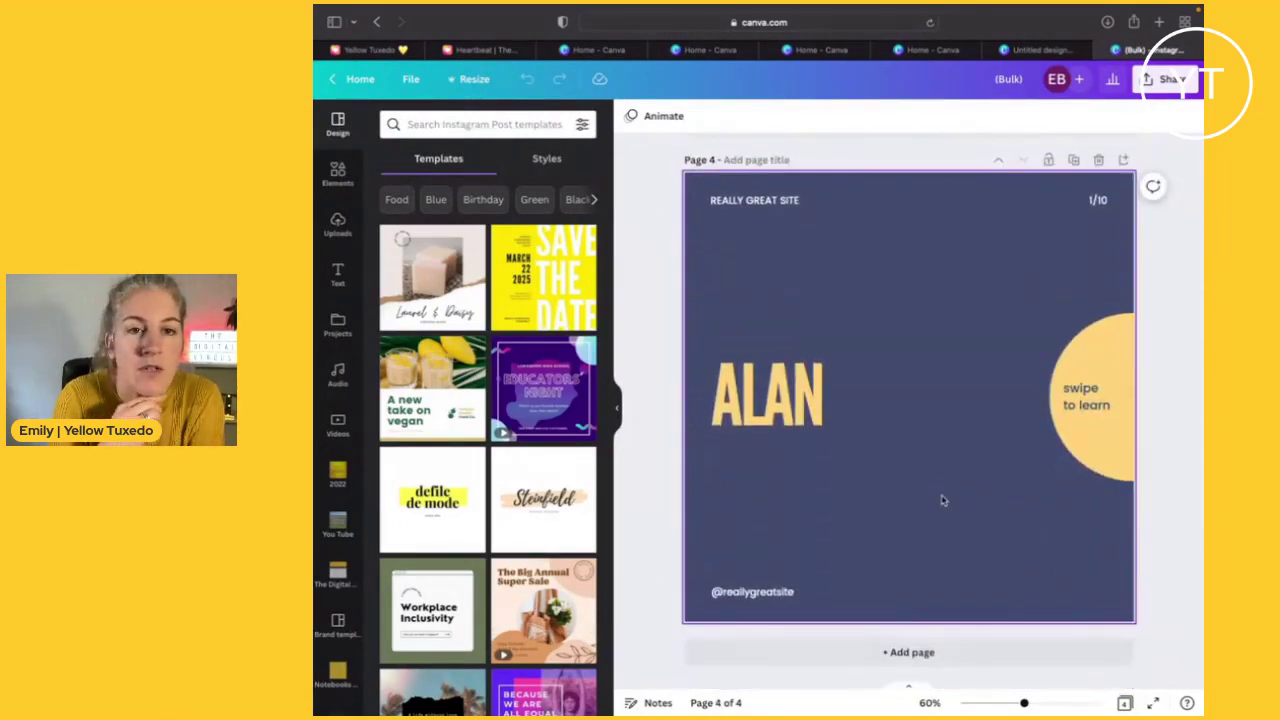